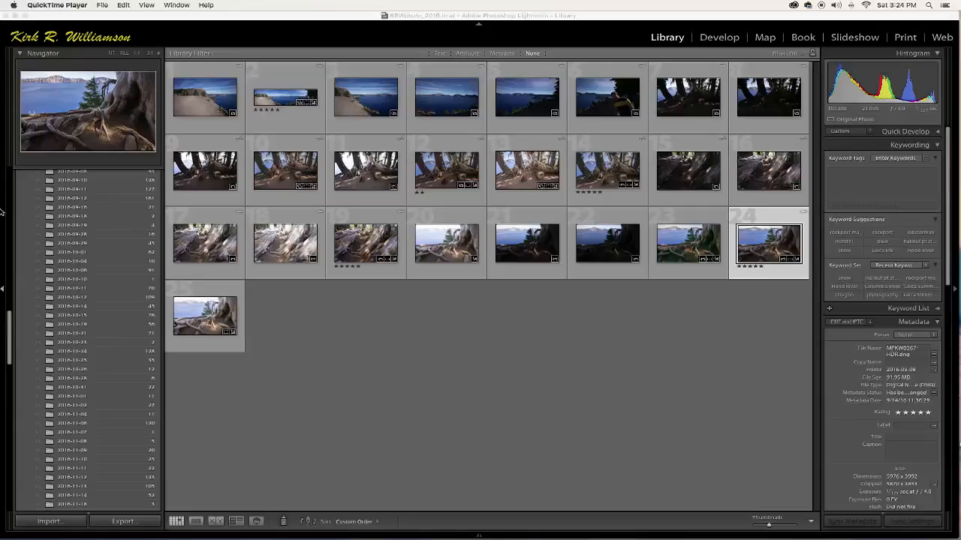
- Collapse the 2016 folder and the whole Folders section of the library
scroll(49, 213, "up", 10)
scroll(50, 212, "up", 15)
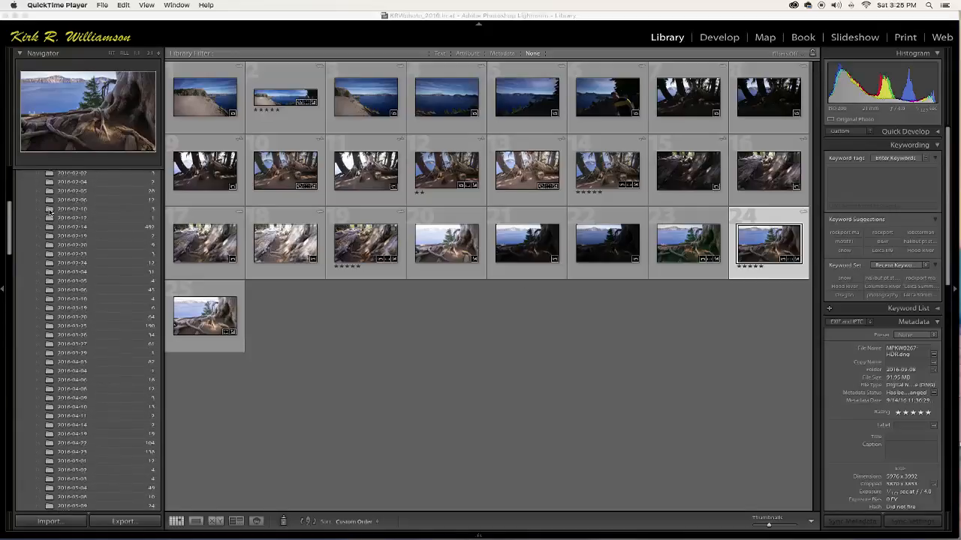
left_click(27, 219)
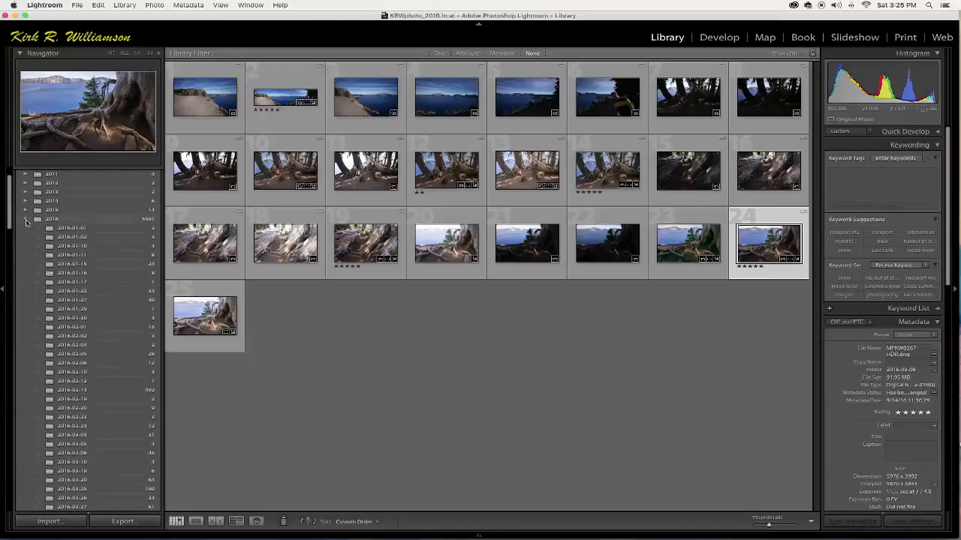
scroll(29, 213, "up", 3)
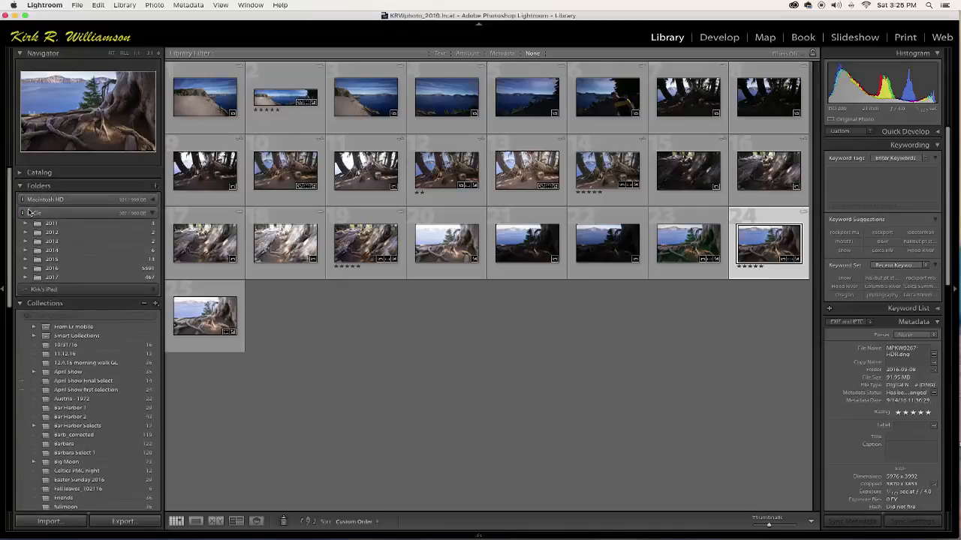
left_click(19, 186)
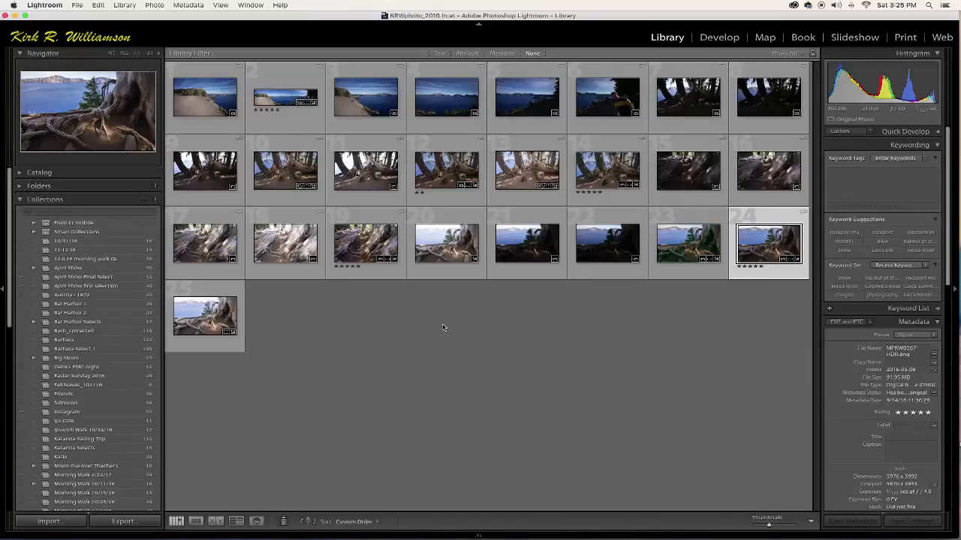
- Merge the three bracketed tree-root exposures, photos 20 to 22, to HDR with Auto Align, Auto Tone and deghosting set to None
left_click(438, 239)
left_click(516, 242, "shift")
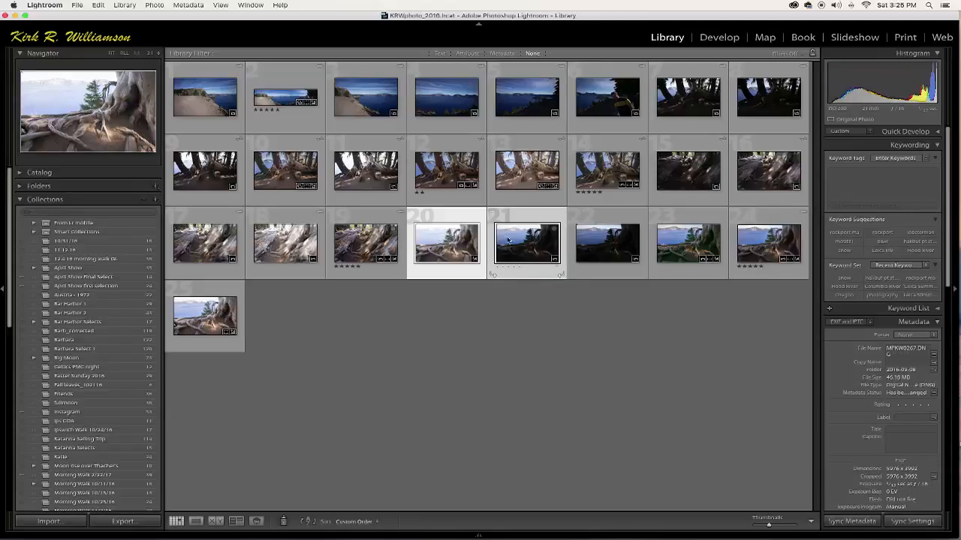
left_click(604, 243, "shift")
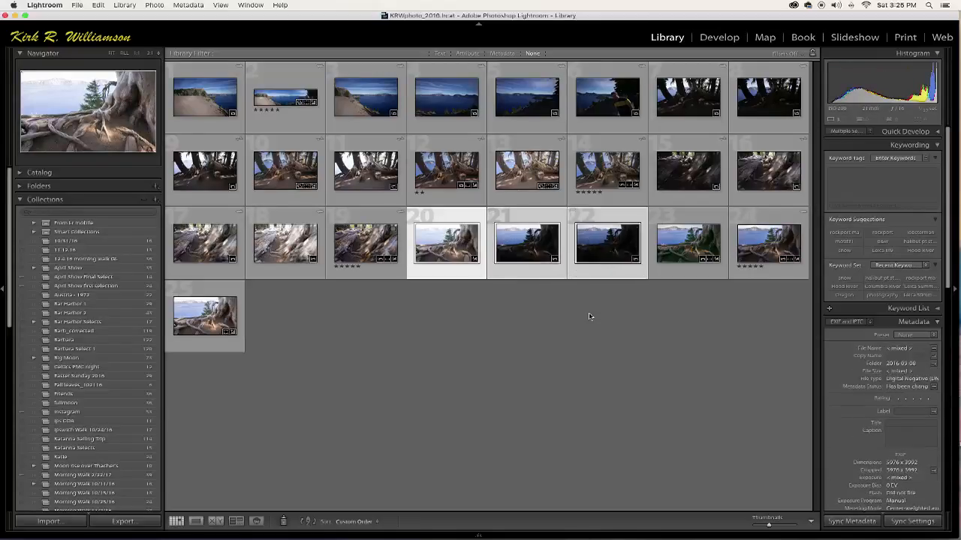
left_click(154, 6)
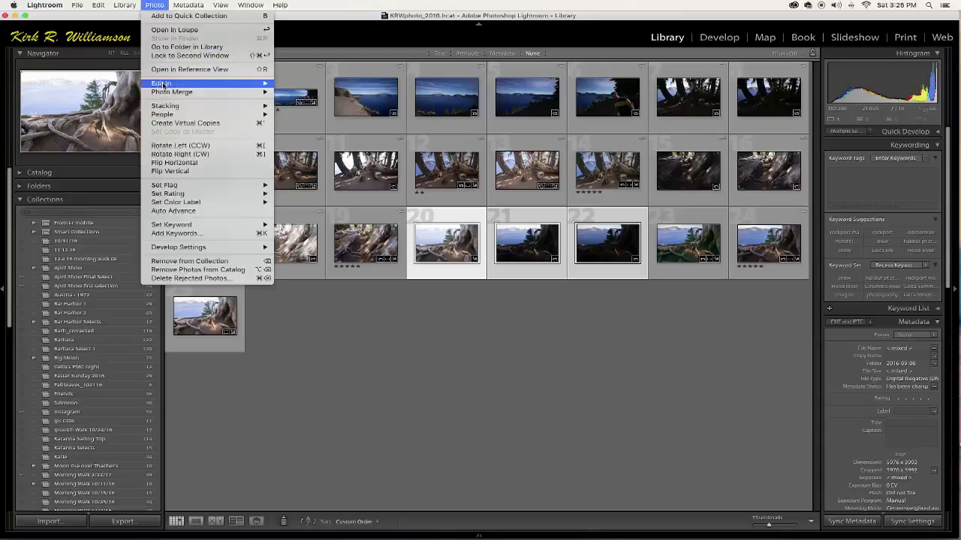
mouse_move(209, 92)
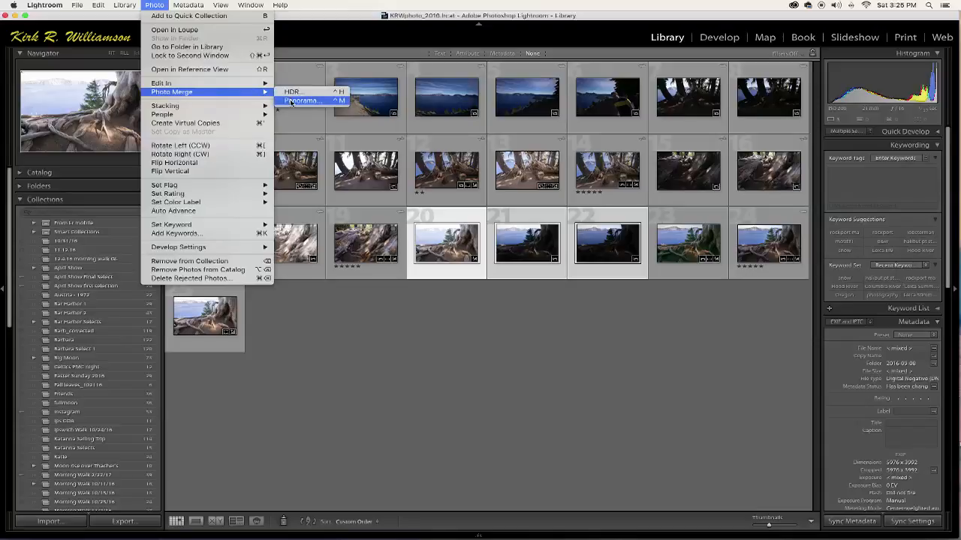
mouse_move(257, 88)
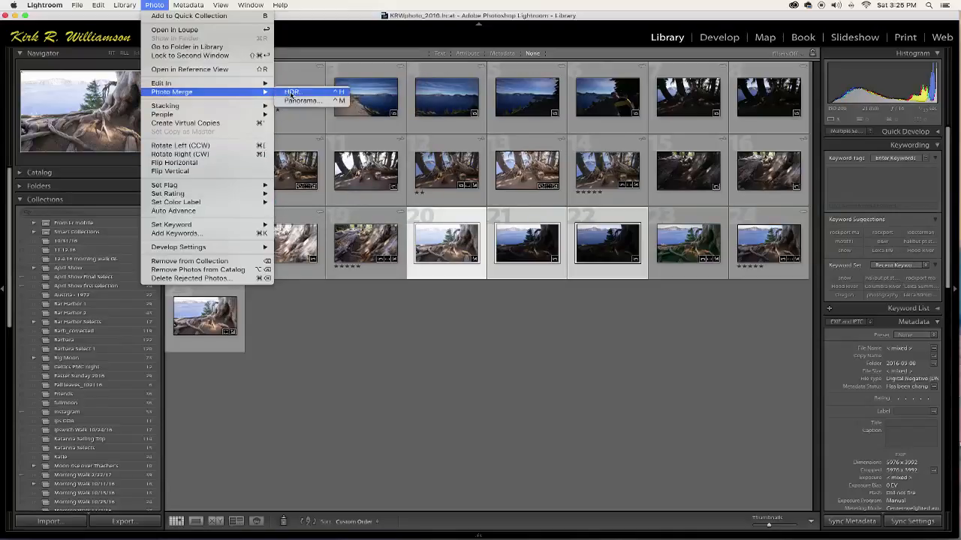
left_click(291, 93)
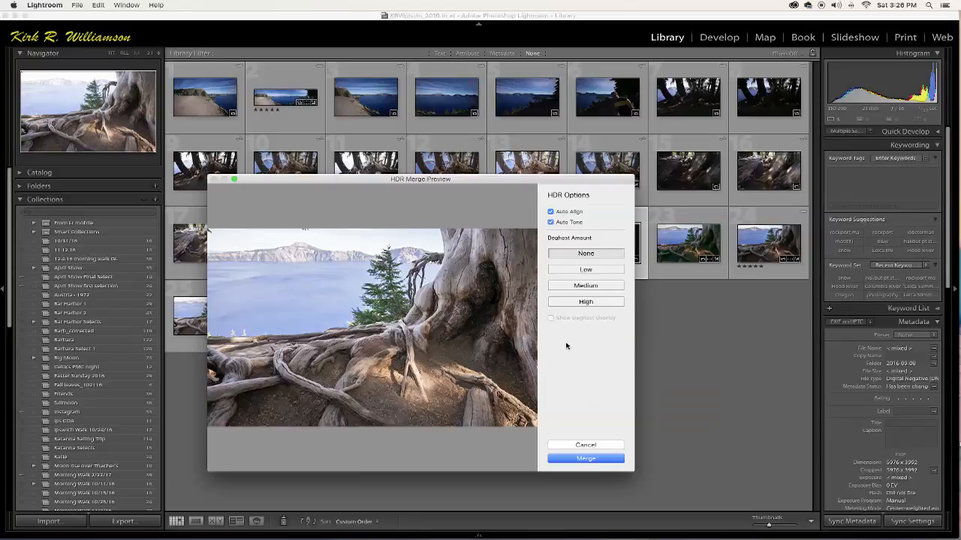
left_click(585, 459)
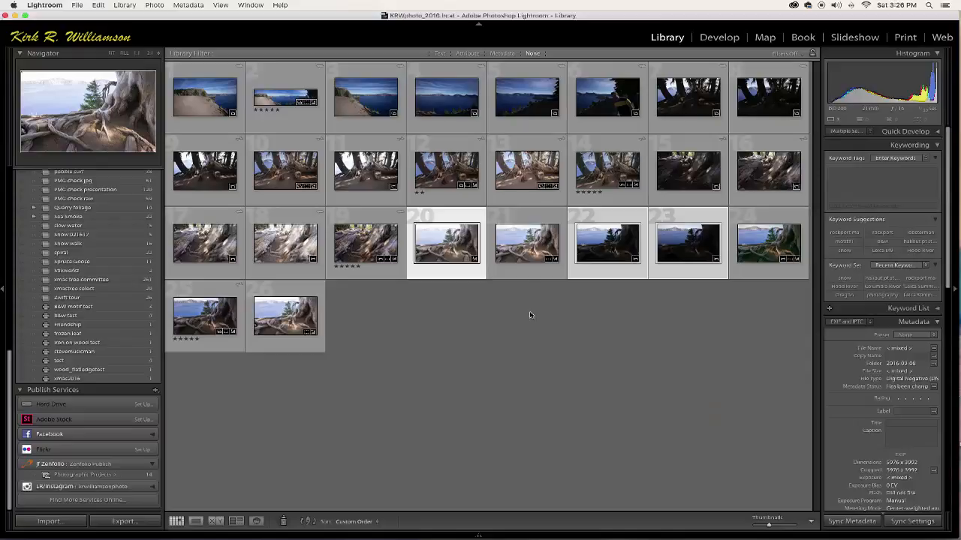
- Open the newly merged HDR photo for developing and lower its overall exposure to +1.30
double_click(285, 315)
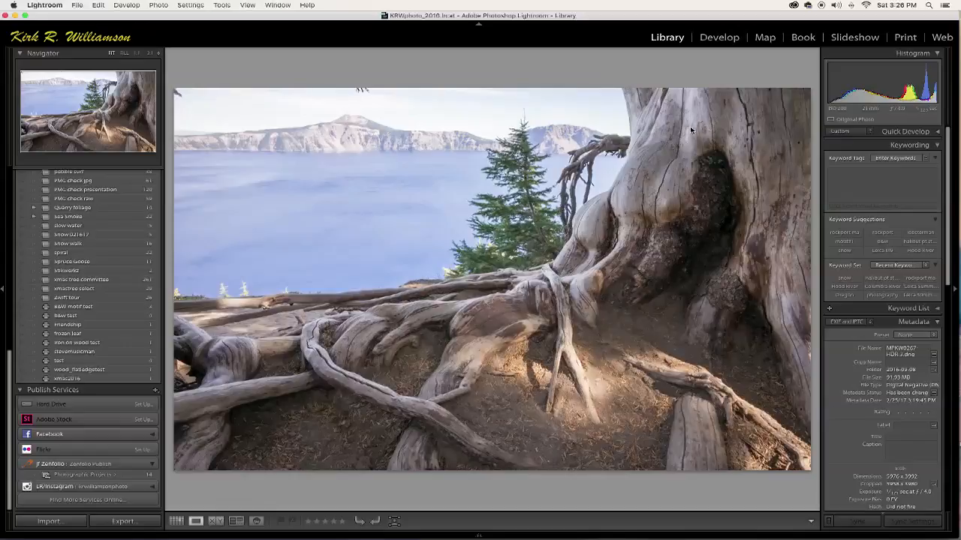
key("d")
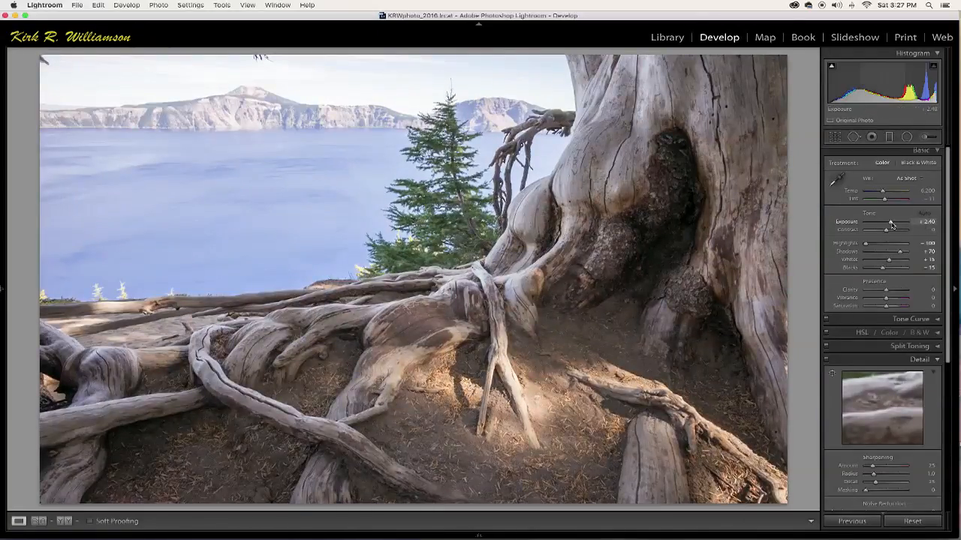
left_click_drag(891, 223, 890, 224)
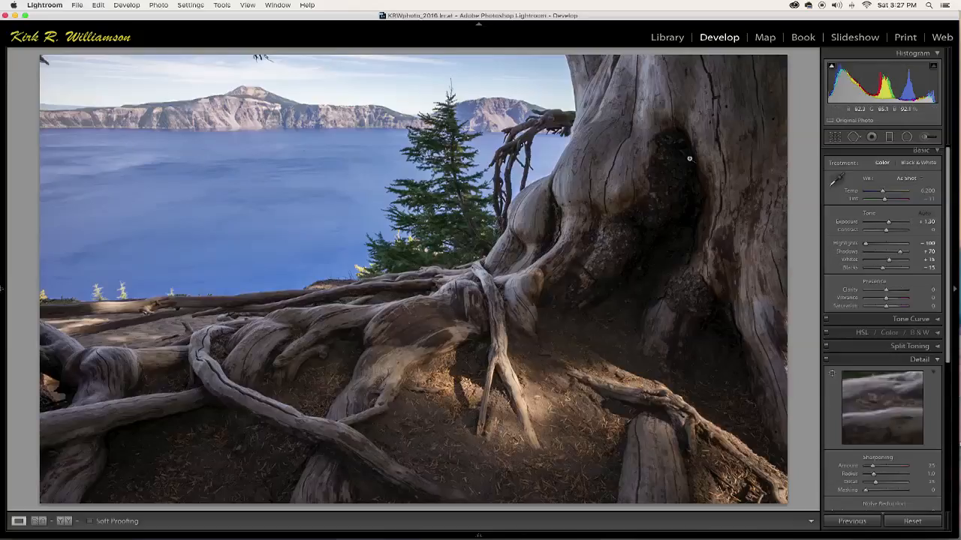
- Crop the photo slightly inward at the original aspect ratio to trim the branch tips from its upper edge
key("r")
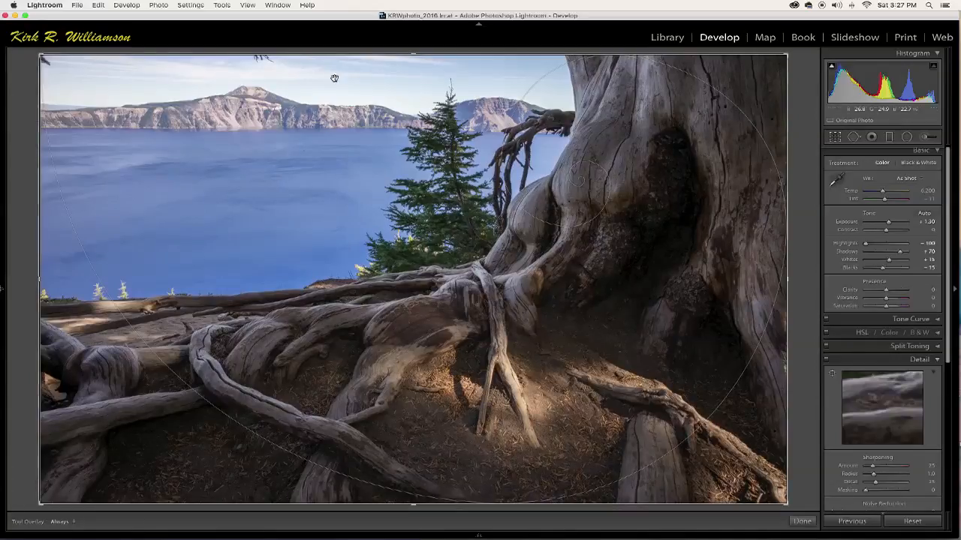
left_click_drag(414, 57, 414, 60)
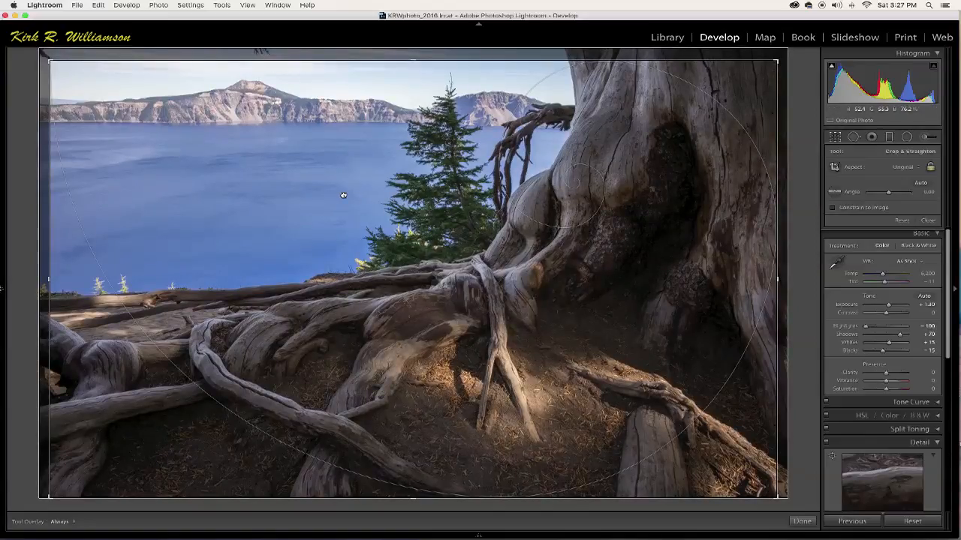
key("Return")
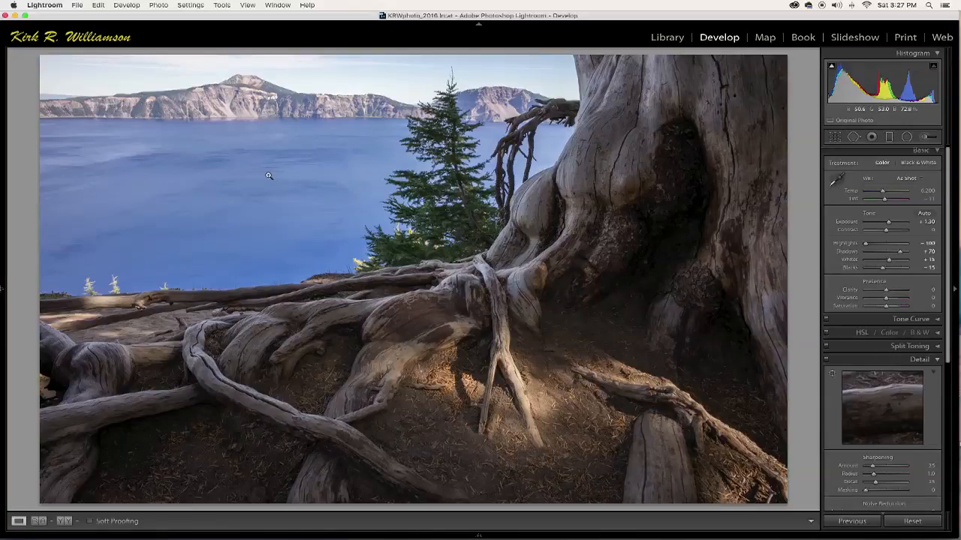
- Brush an adjustment mask onto the sky in the photo's upper-left corner and lower its exposure to about -0.6
left_click(927, 137)
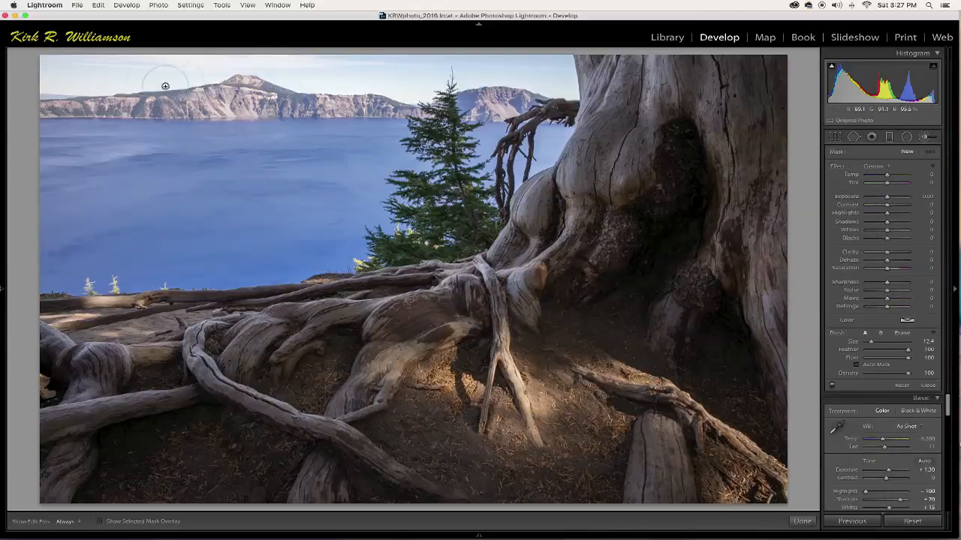
key("h")
key("h")
left_click(44, 63)
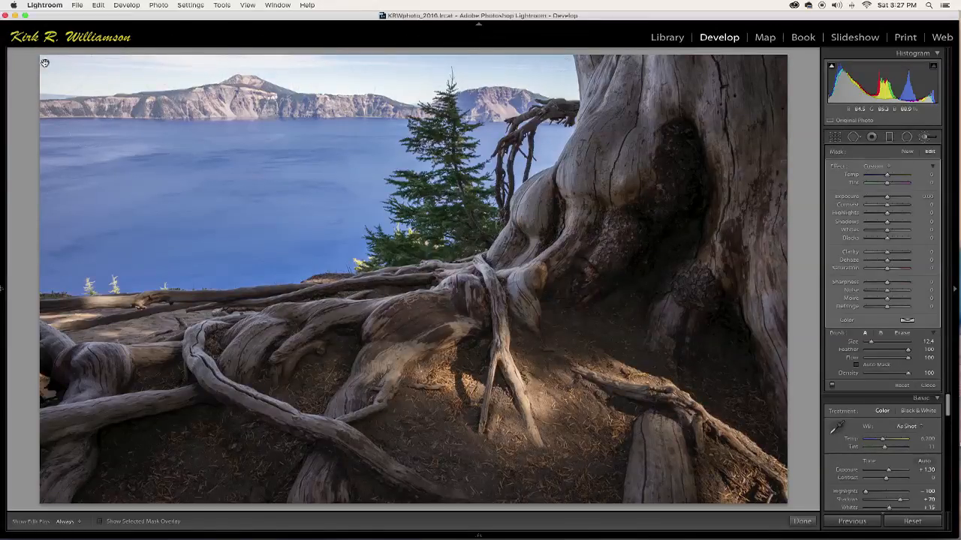
mouse_move(44, 63)
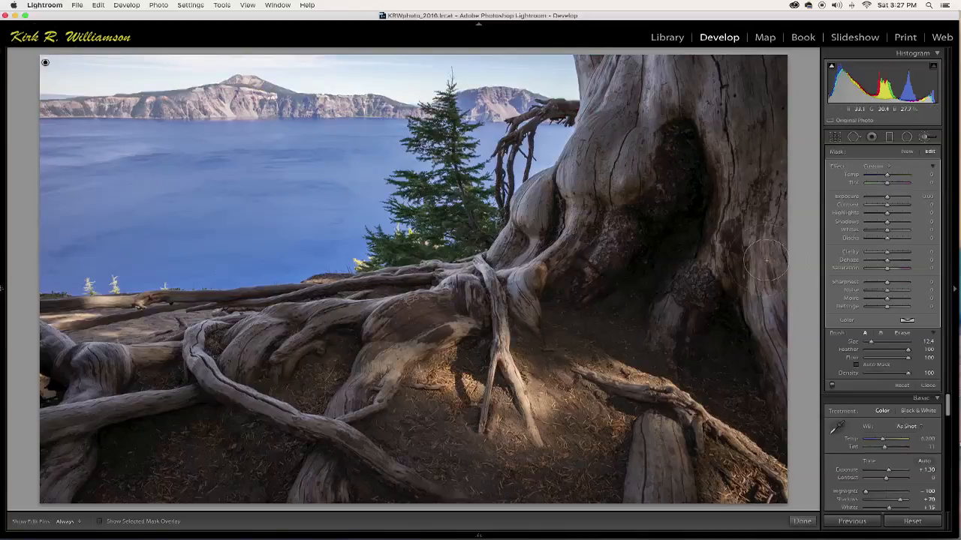
left_click(888, 200)
left_click_drag(888, 200, 884, 200)
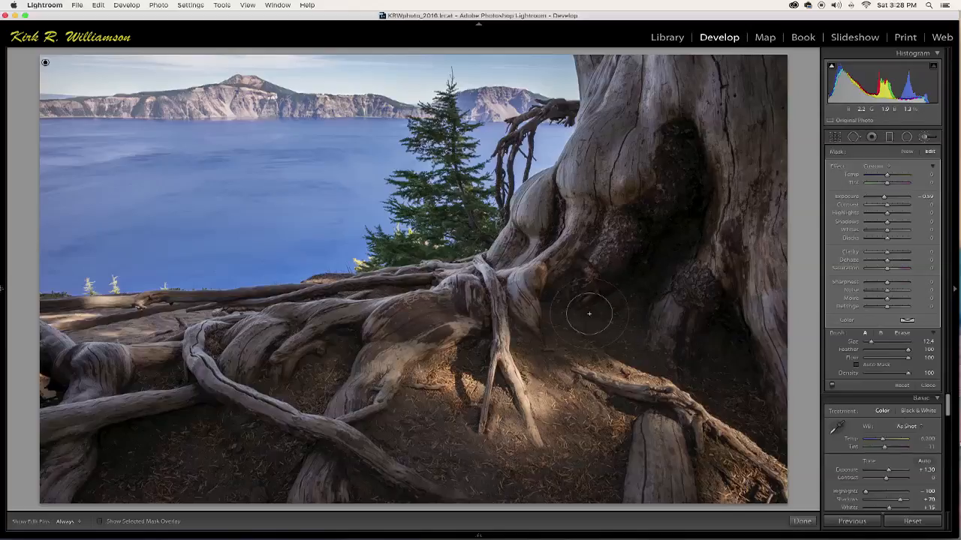
- Brush a new adjustment mask down the dark hollow of the trunk and raise its exposure slightly
left_click(908, 153)
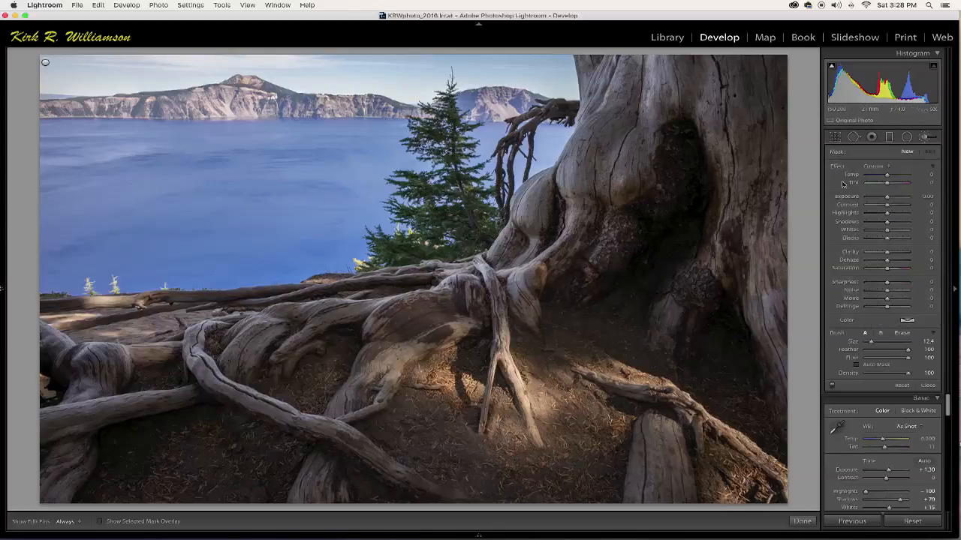
key("h")
mouse_move(677, 153)
left_mouse_down()
mouse_move(671, 226)
mouse_move(622, 290)
mouse_move(668, 294)
left_mouse_up()
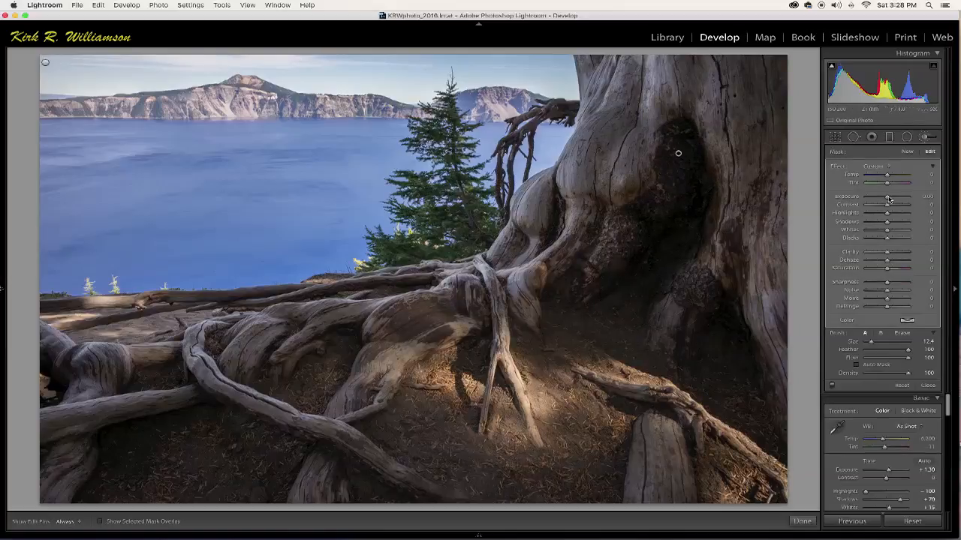
left_click_drag(887, 198, 890, 198)
mouse_move(678, 153)
key("k")
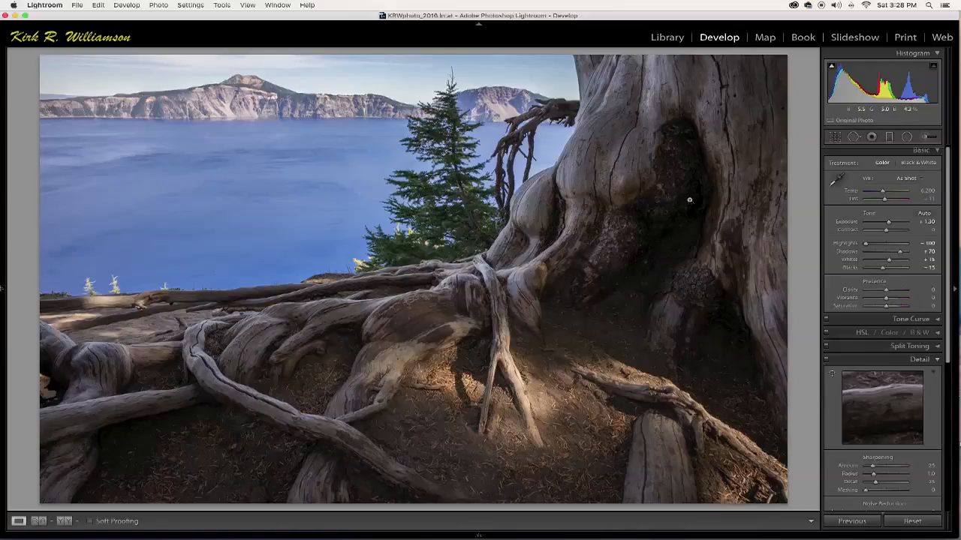
- Brush a new size 7.2 adjustment mask onto the mountain edge beside the treetop and set its exposure to -0.67
left_click(929, 137)
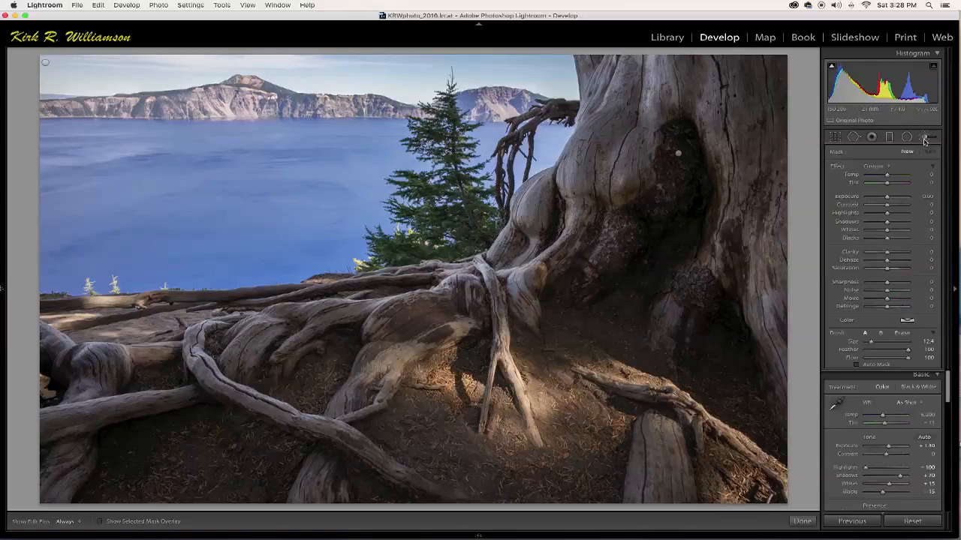
left_click_drag(872, 342, 870, 345)
key("h")
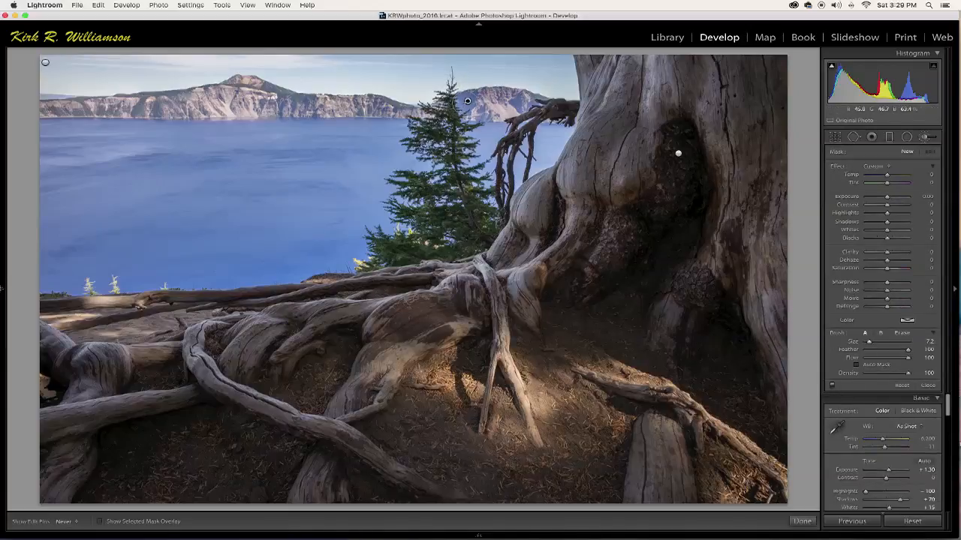
key("h")
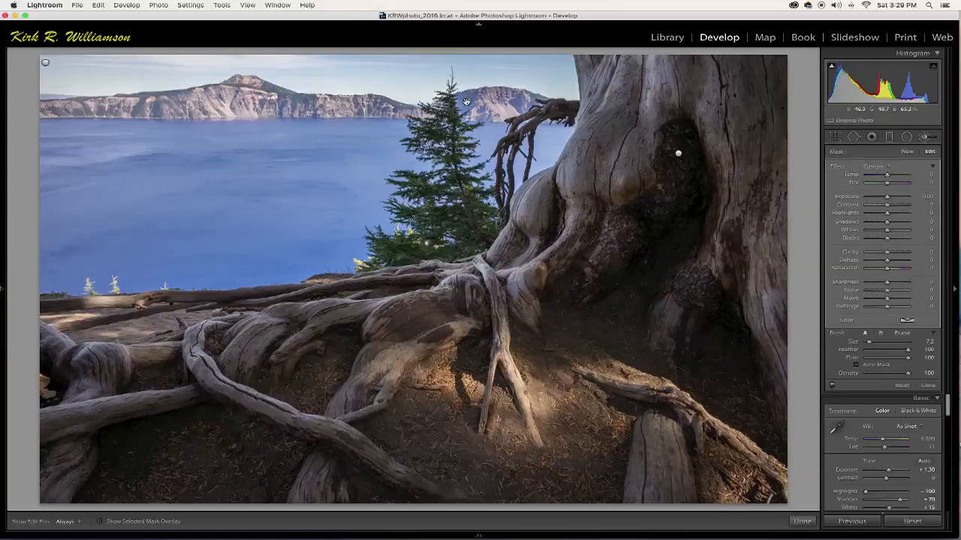
mouse_move(466, 101)
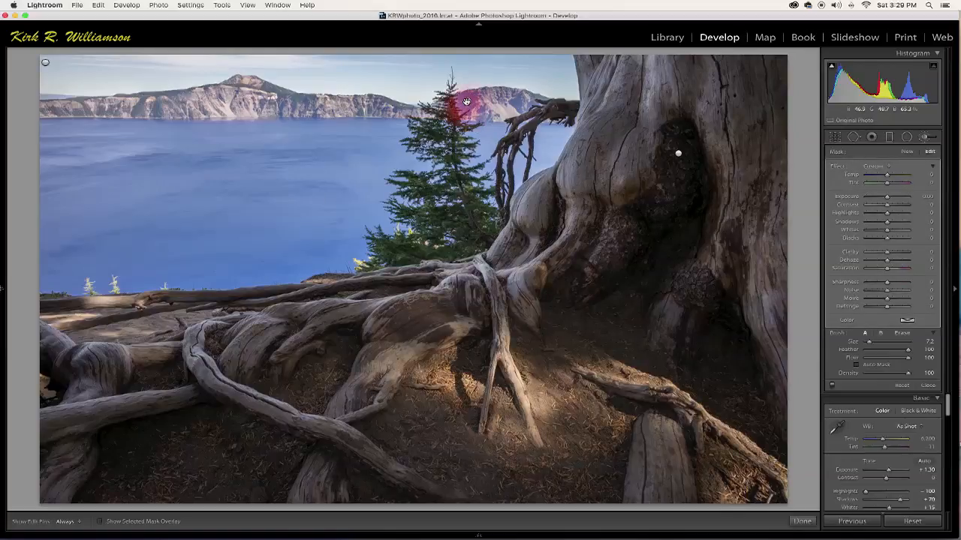
double_click(889, 199)
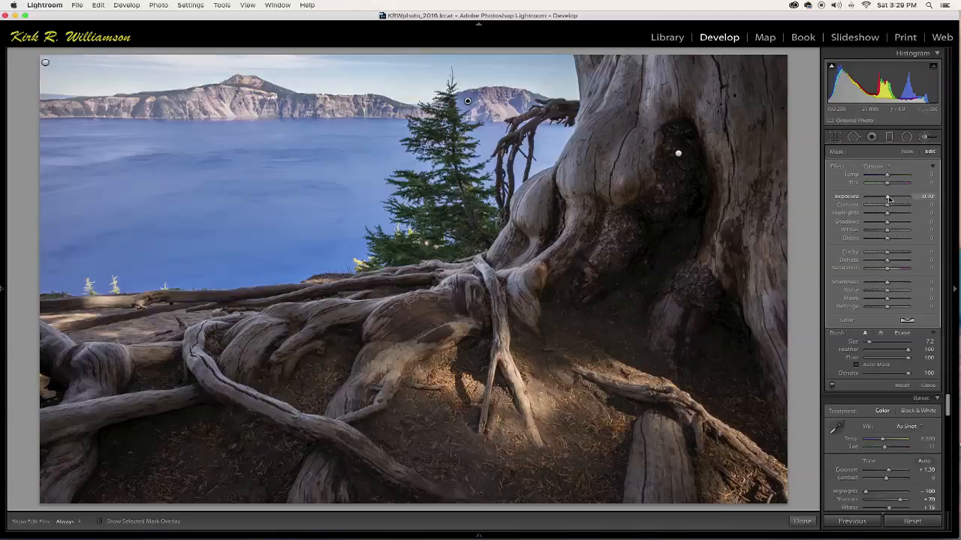
left_click_drag(889, 199, 884, 200)
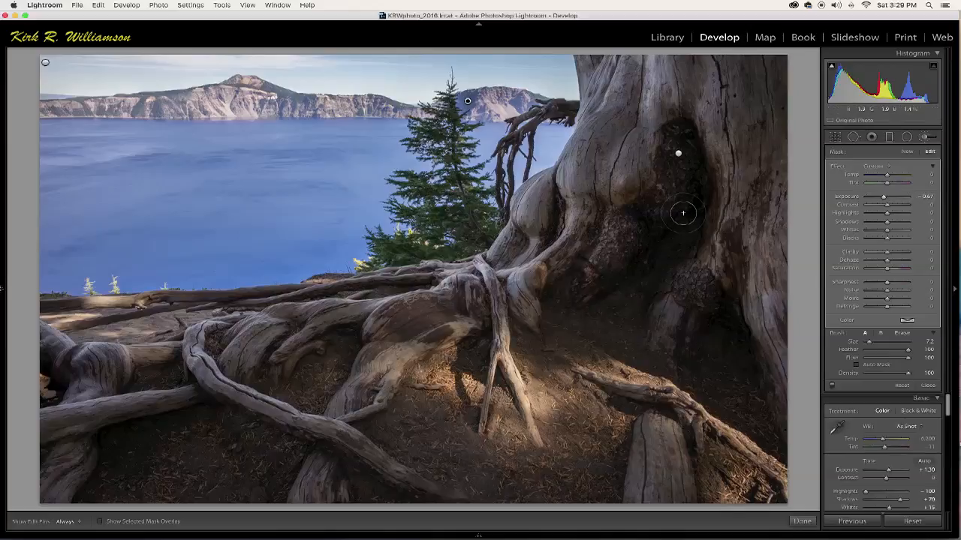
left_click(924, 137)
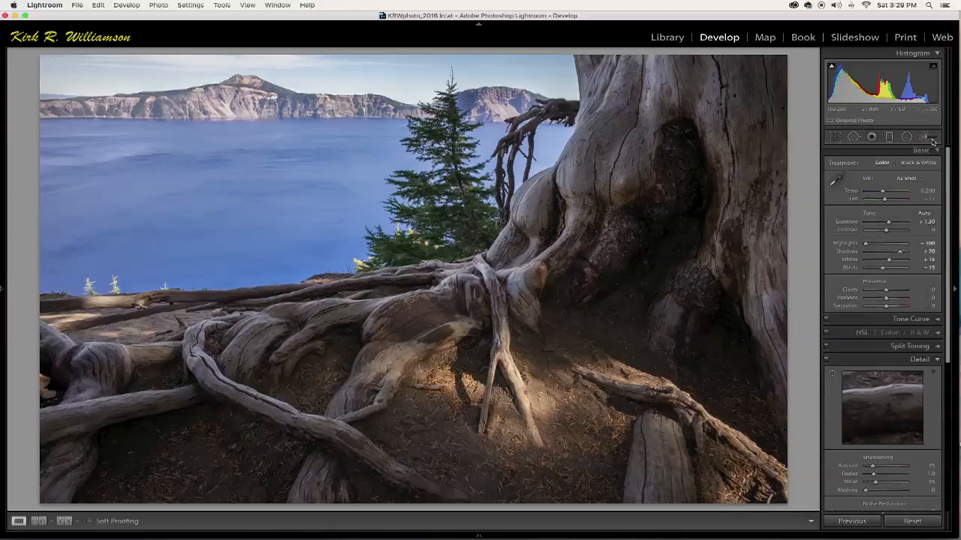